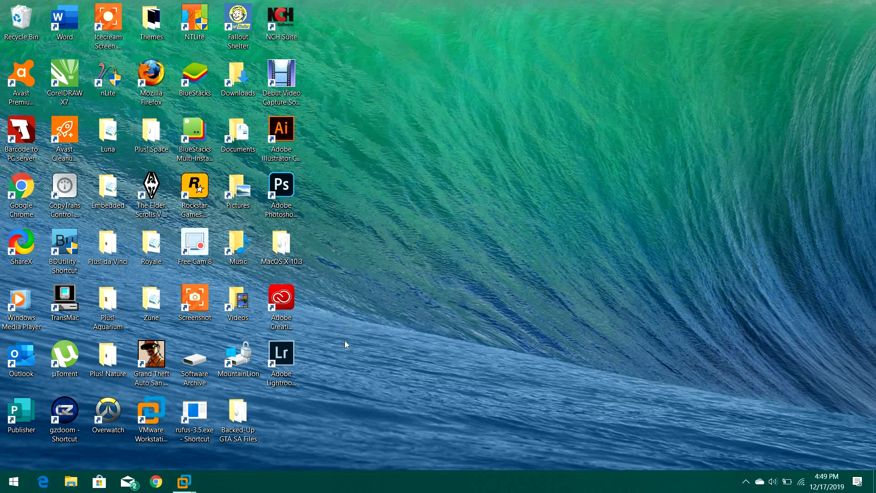
- Switch to VMware Workstation, power on the Windows XP Professional for Video virtual machine and display it full screen
{"action": "mouse_move", "coordinate": [184, 481]}
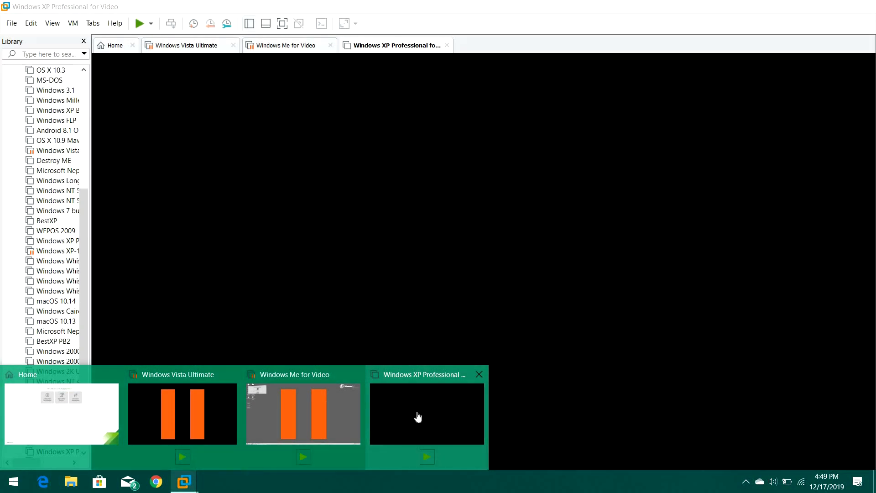
{"action": "left_click", "coordinate": [417, 413]}
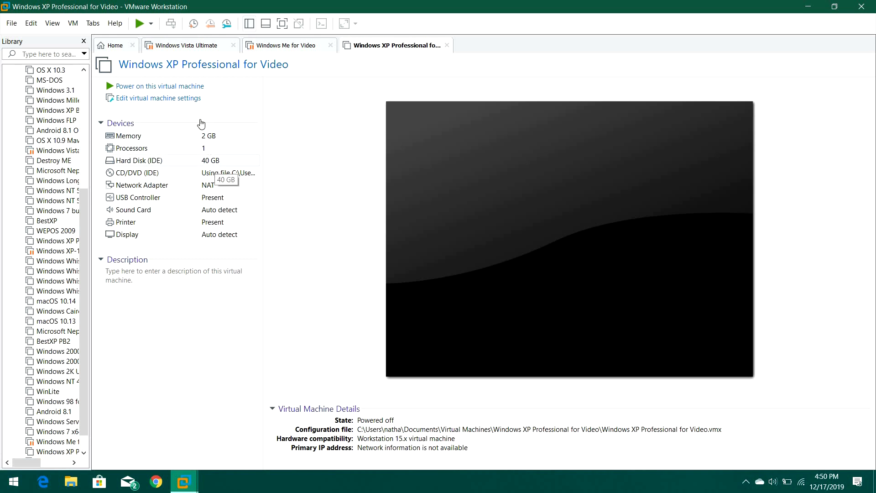
{"action": "left_click", "coordinate": [190, 88]}
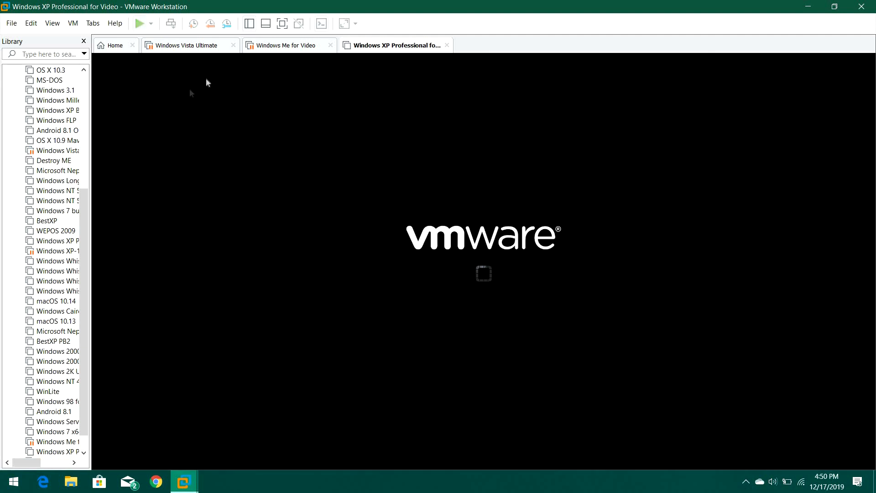
{"action": "left_click", "coordinate": [286, 25]}
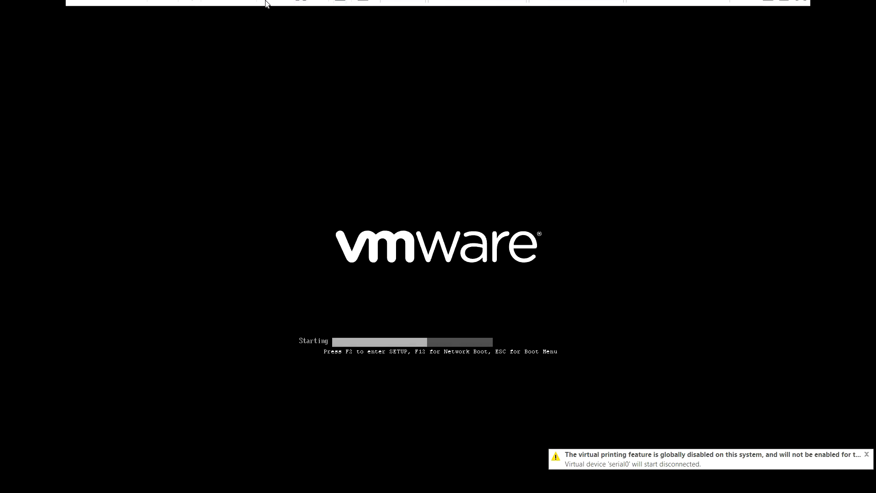
{"action": "mouse_move", "coordinate": [256, 3]}
{"action": "left_click", "coordinate": [118, 8]}
{"action": "mouse_move", "coordinate": [137, 44]}
{"action": "left_click", "coordinate": [192, 55]}
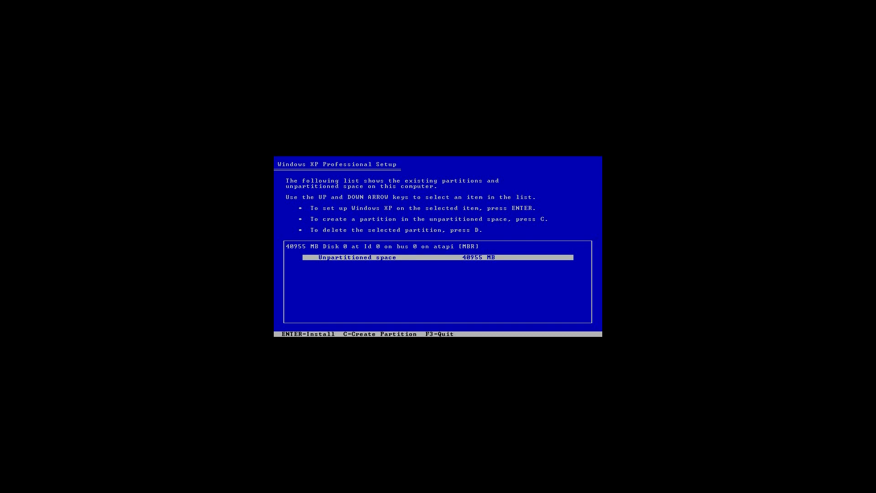
- Install Windows XP on the unpartitioned space and format the new partition with the NTFS file system (Quick)
{"action": "key", "text": "Return"}
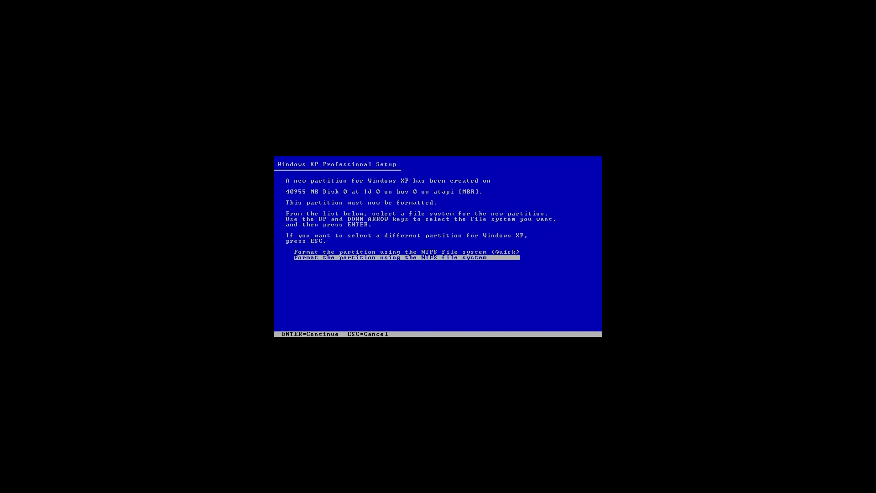
{"action": "key", "text": "Up"}
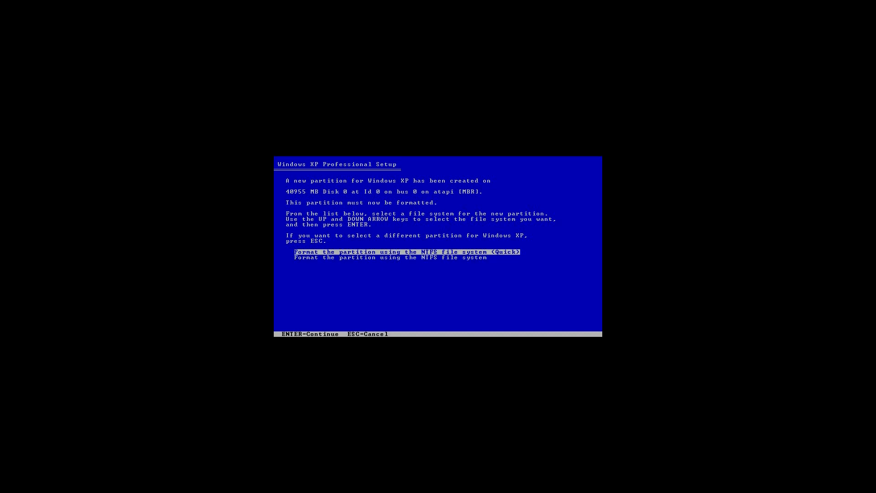
{"action": "key", "text": "Return"}
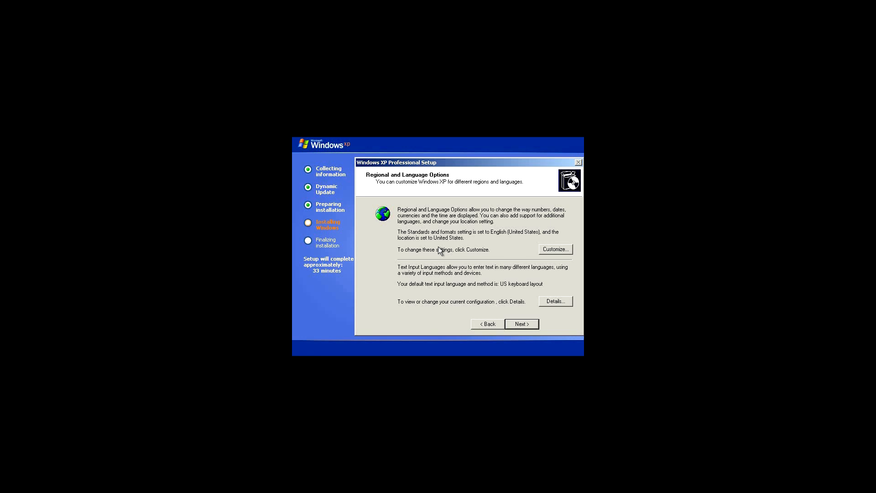
- Accept the default regional and language options, then personalize the software with the owner's name and the organization TechMaster
{"action": "left_click", "coordinate": [521, 323]}
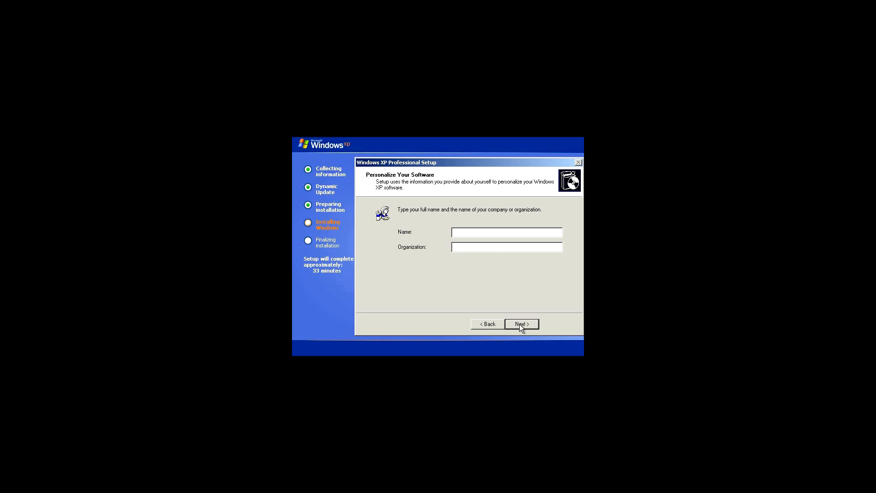
{"action": "type", "text": "Nathan"}
{"action": "left_click", "coordinate": [491, 245]}
{"action": "type", "text": "TechMaster"}
{"action": "key", "text": "Return"}
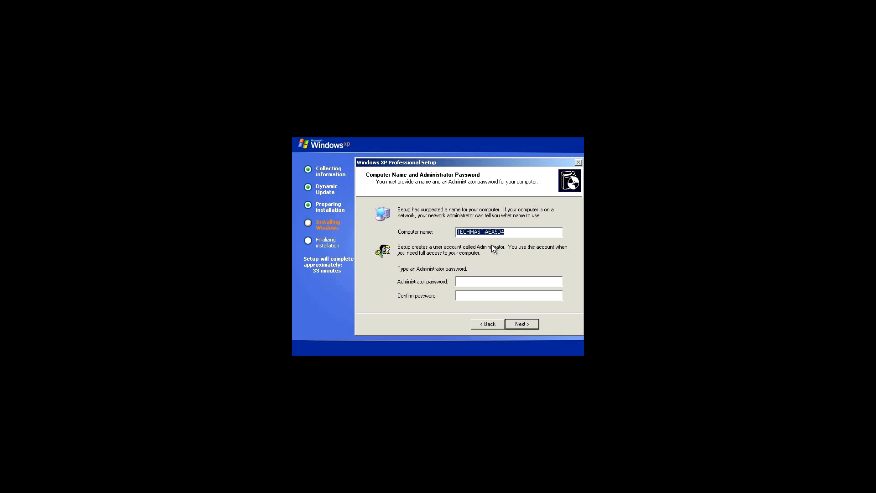
- Enter and confirm the Administrator password, keeping the suggested computer name
{"action": "left_click", "coordinate": [494, 280]}
{"action": "type", "text": "**************"}
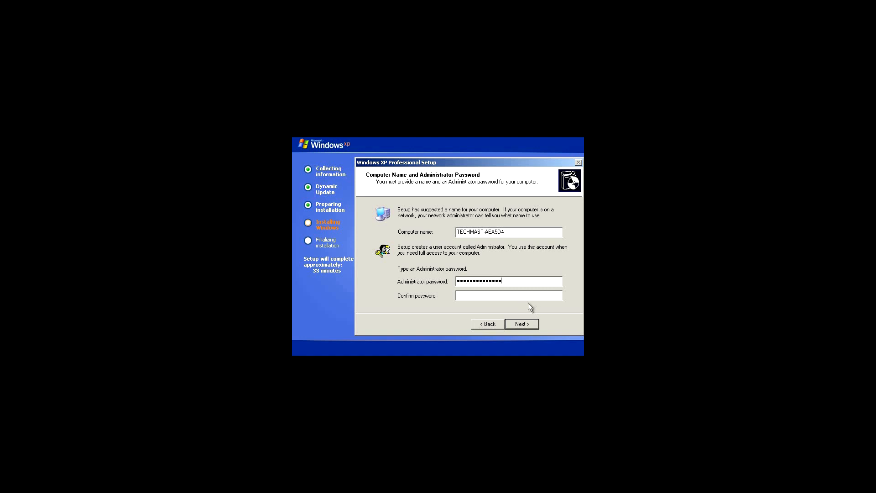
{"action": "type", "text": "**************"}
{"action": "key", "text": "Return"}
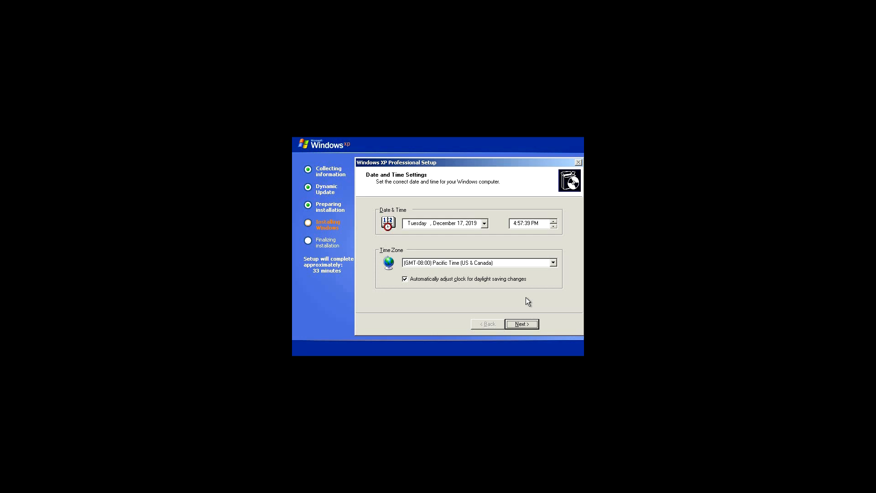
- Accept the default date, time and time zone, and make the computer a member of the workgroup TECHMASTER
{"action": "key", "text": "Return"}
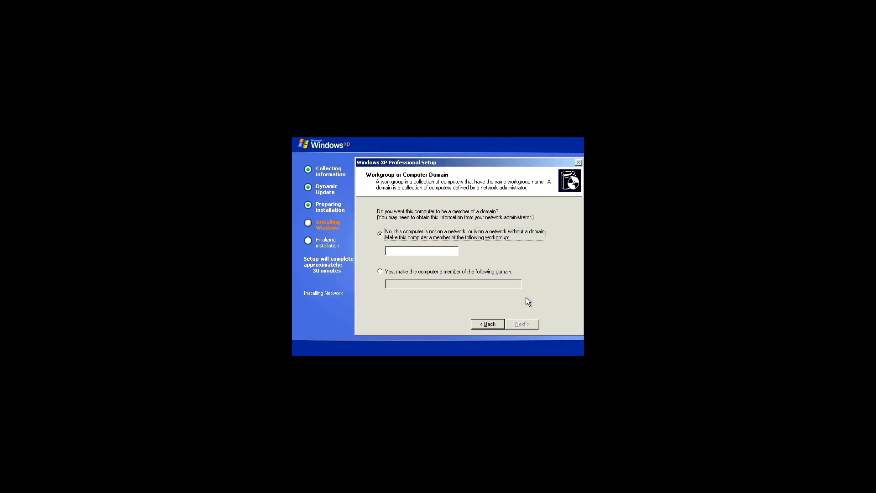
{"action": "left_click", "coordinate": [401, 249]}
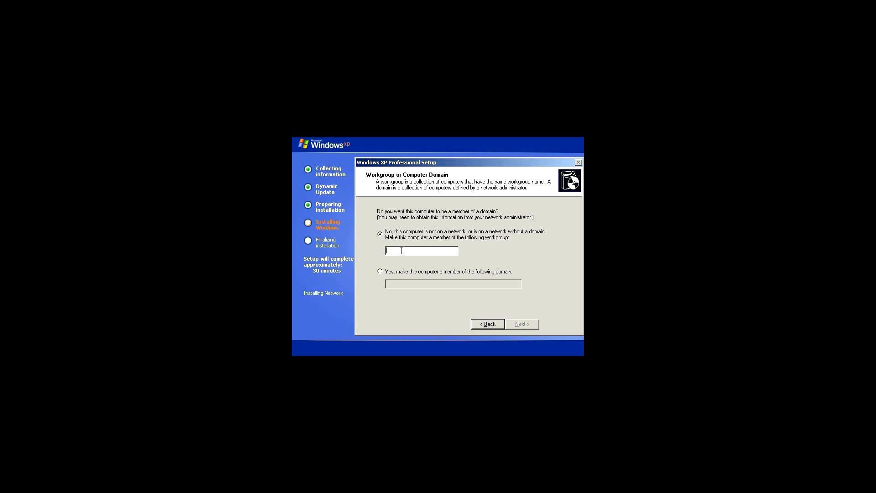
{"action": "type", "text": "TECHMASTER"}
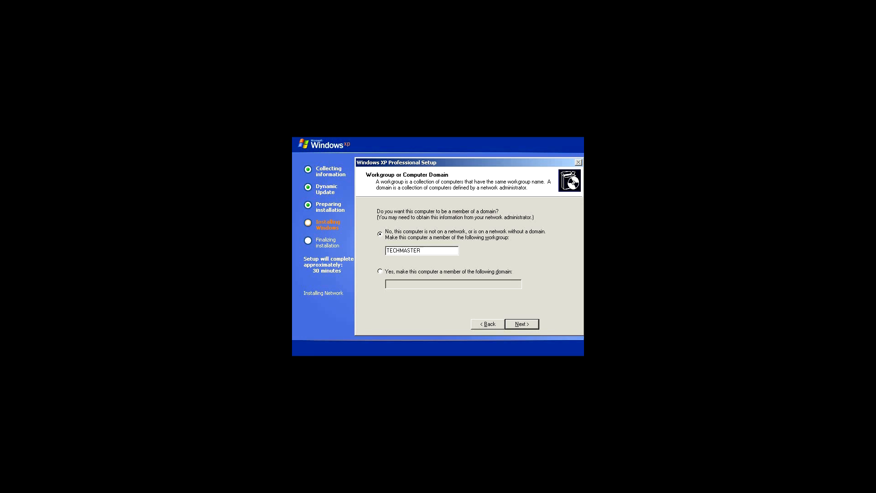
{"action": "key", "text": "Return"}
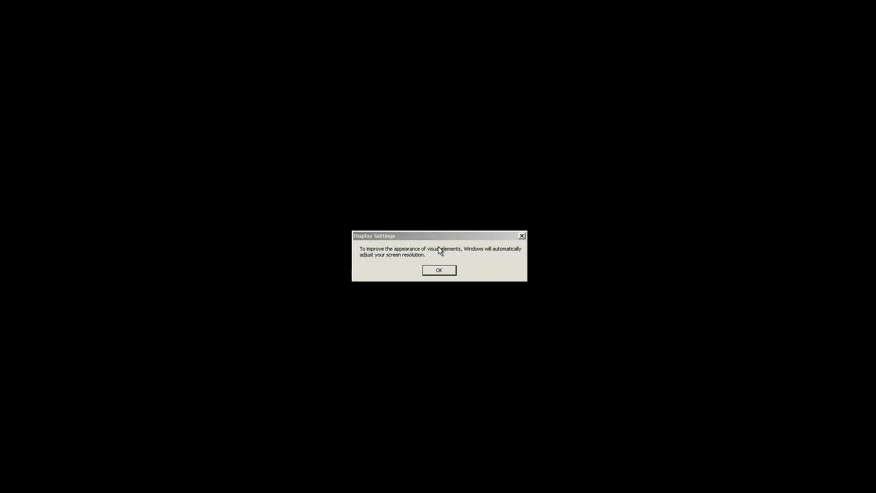
- Accept the automatic screen resolution adjustment and turn on Automatic Updates in the Windows welcome setup
{"action": "left_click", "coordinate": [429, 269]}
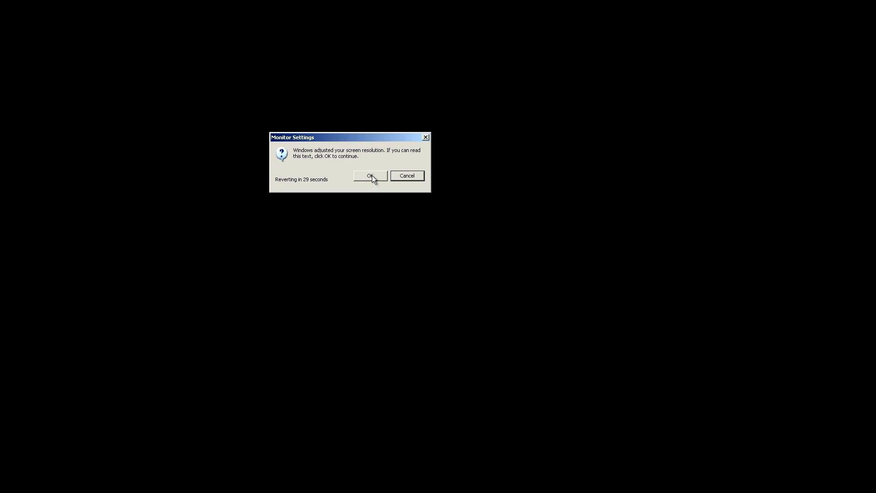
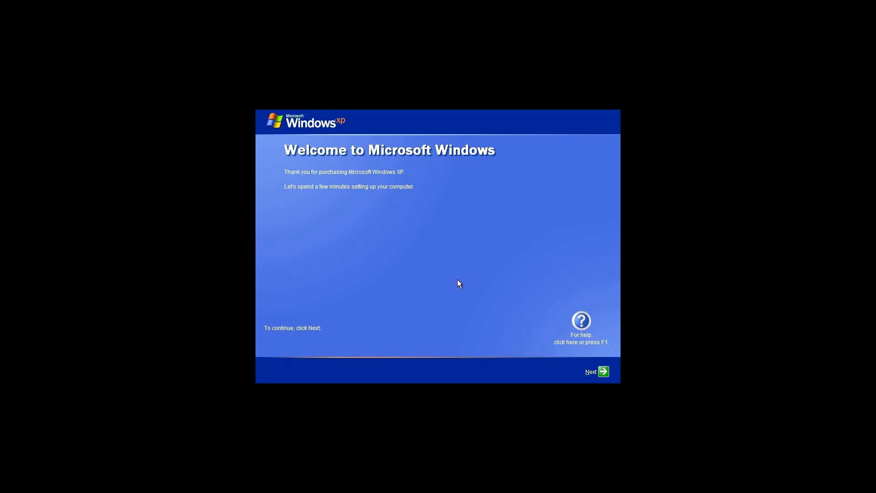
{"action": "left_click", "coordinate": [603, 374]}
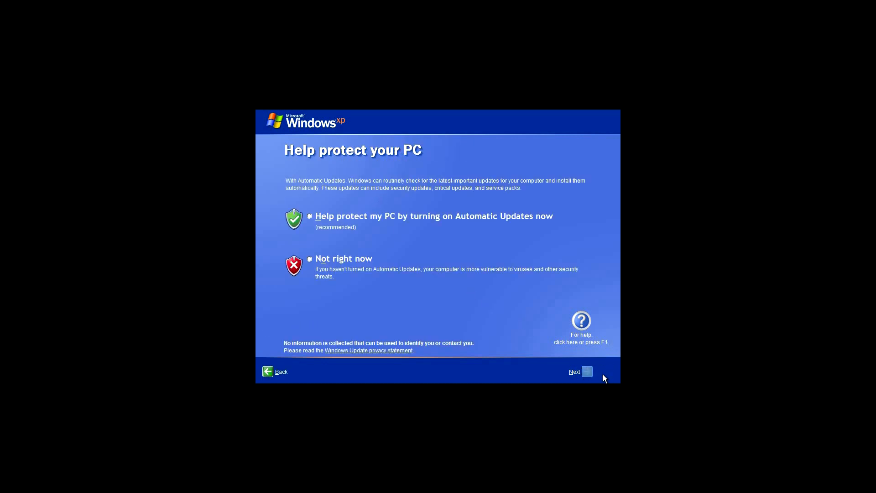
{"action": "left_click", "coordinate": [310, 217]}
{"action": "left_click", "coordinate": [587, 371]}
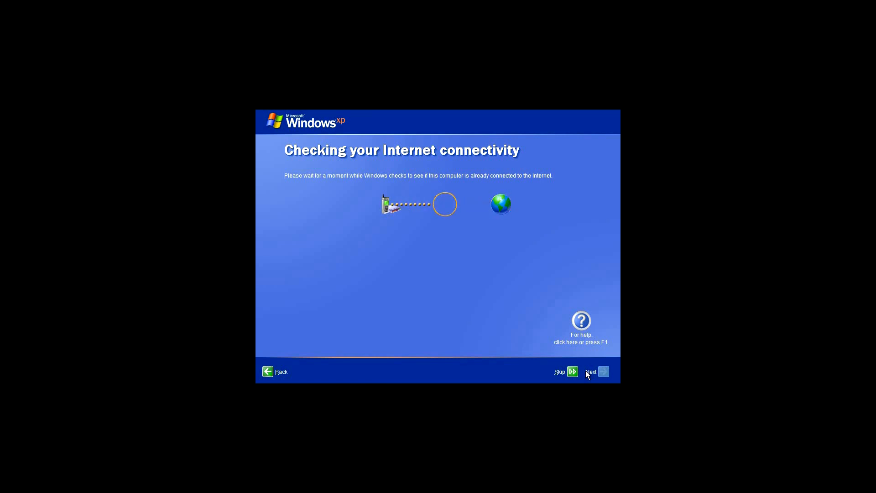
- Skip the connectivity check, keep the connection through a local area or home network, and decline registration with Microsoft
{"action": "left_click", "coordinate": [571, 368]}
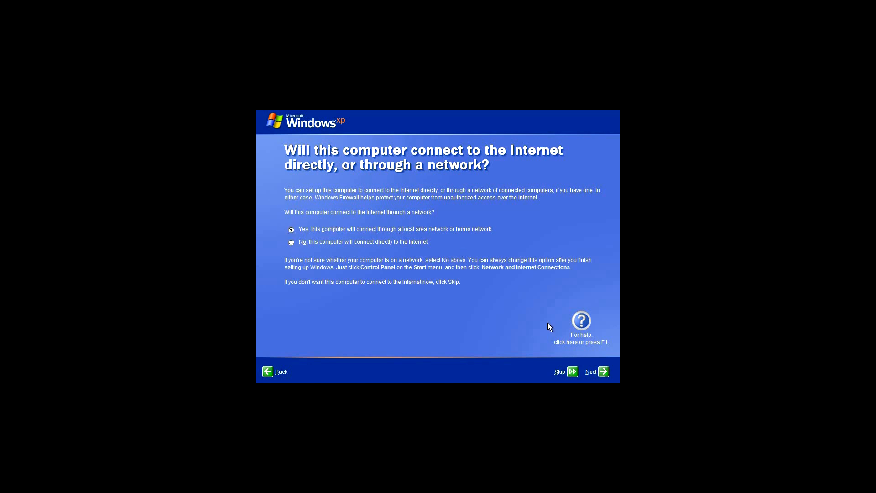
{"action": "left_click", "coordinate": [604, 370]}
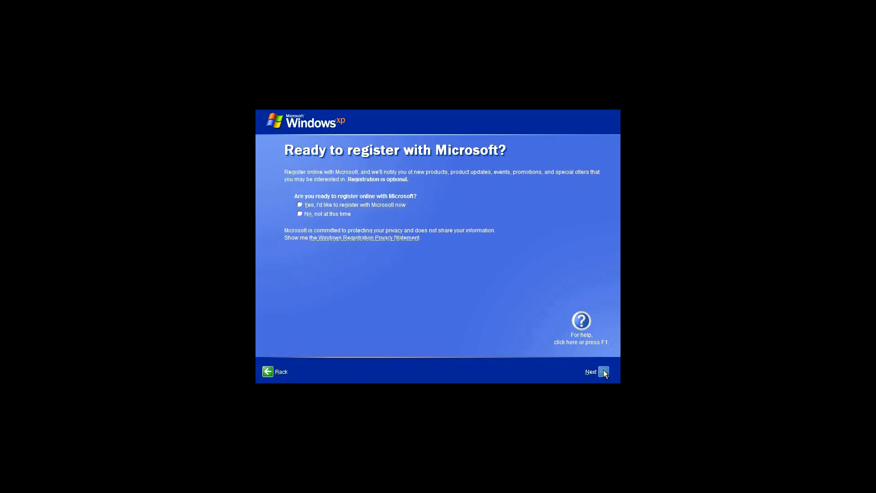
{"action": "left_click", "coordinate": [299, 214]}
{"action": "left_click", "coordinate": [604, 372]}
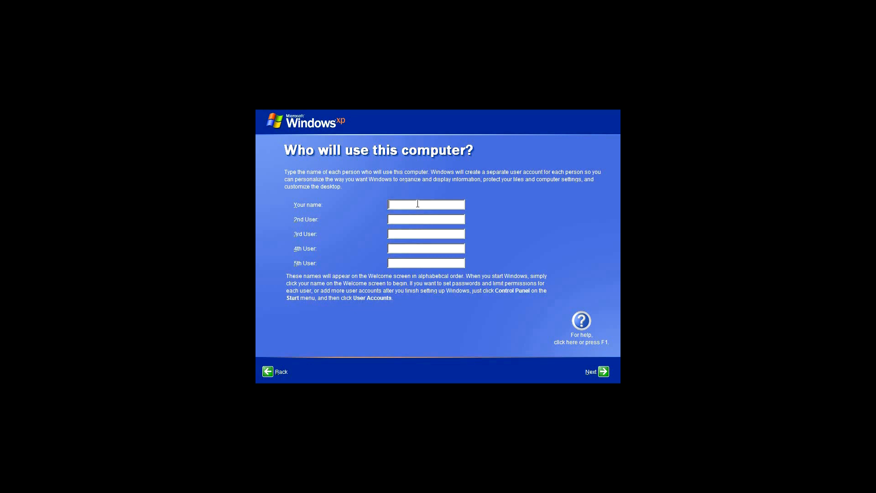
- Enter TechMaster as the first user of the computer and finish the Windows setup
{"action": "type", "text": "TechMaster"}
{"action": "left_click", "coordinate": [603, 372]}
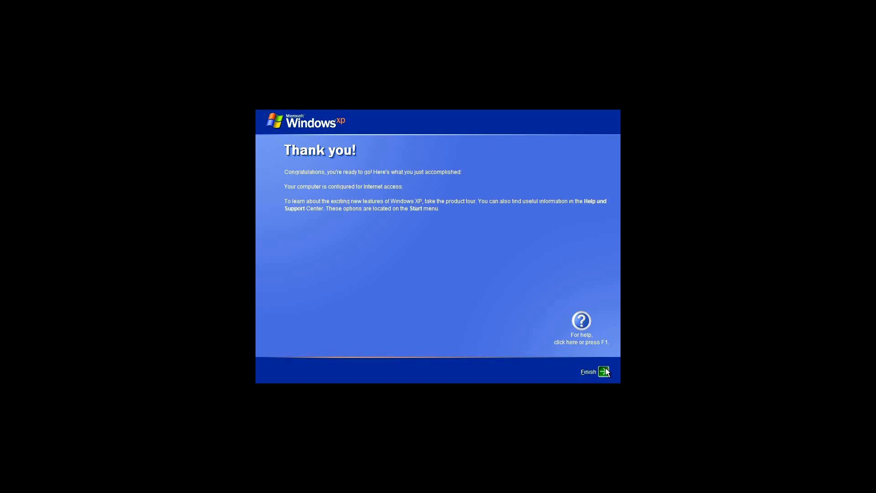
{"action": "left_click", "coordinate": [604, 371]}
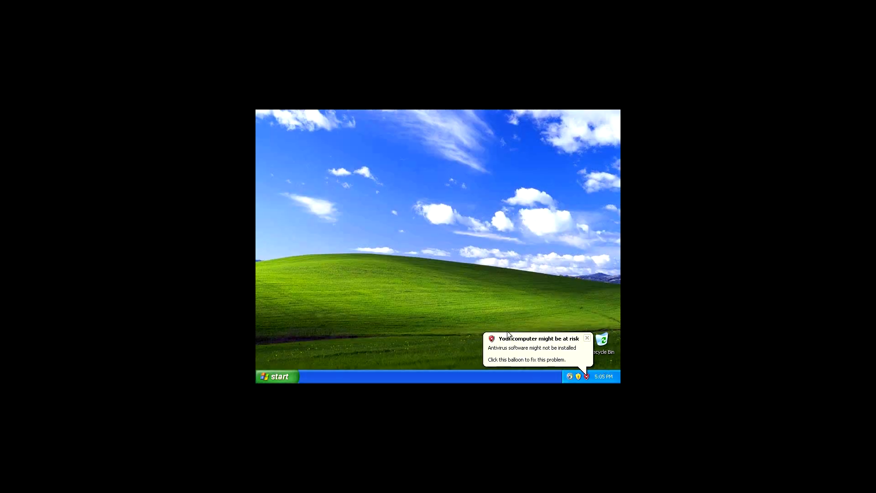
- Dismiss the desktop notification balloons and set the screen resolution to 1920 by 1080 pixels
{"action": "left_click", "coordinate": [587, 338]}
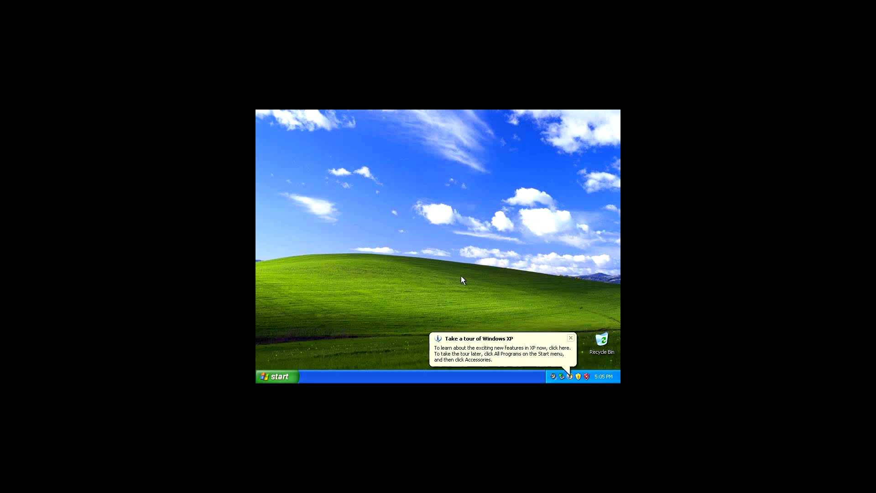
{"action": "left_click", "coordinate": [570, 338]}
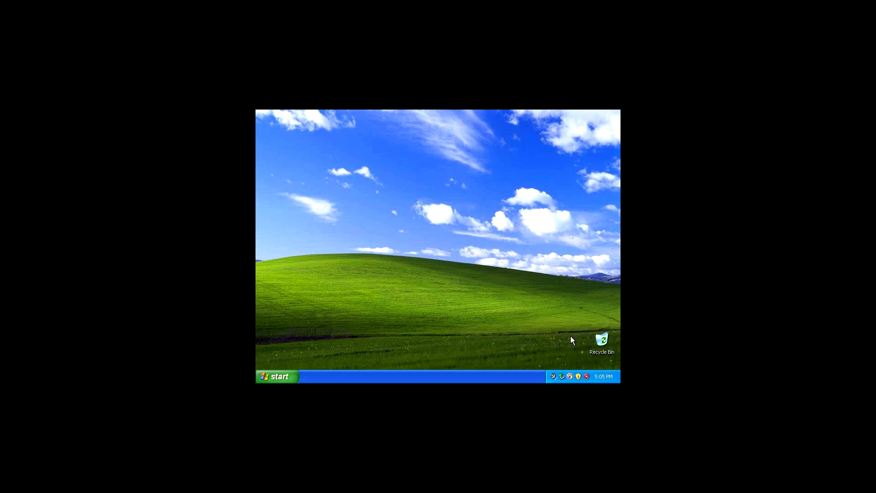
{"action": "right_click", "coordinate": [463, 201]}
{"action": "left_click", "coordinate": [491, 258]}
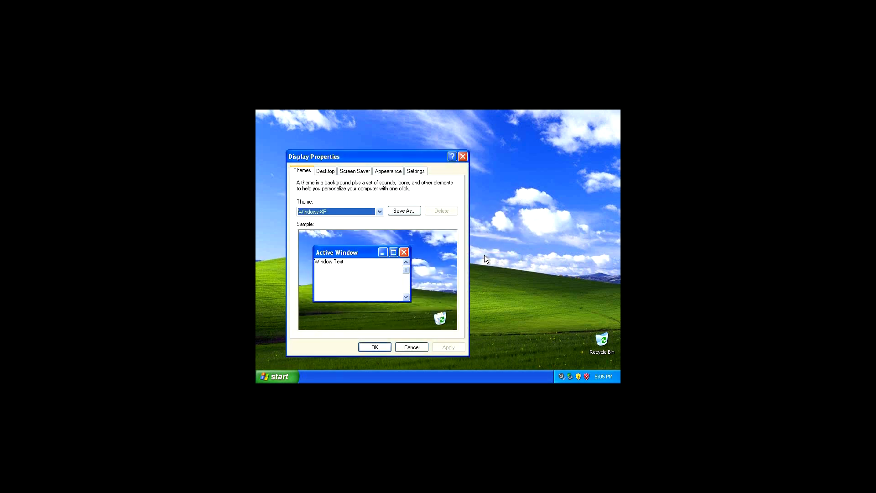
{"action": "left_click", "coordinate": [420, 174]}
{"action": "left_click_drag", "start_coordinate": [319, 302], "coordinate": [343, 303]}
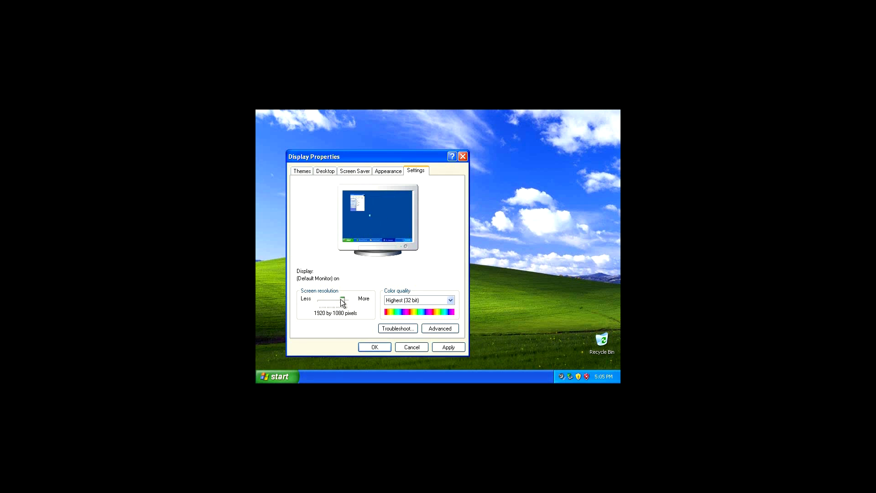
{"action": "left_click", "coordinate": [456, 350]}
{"action": "left_click", "coordinate": [191, 155]}
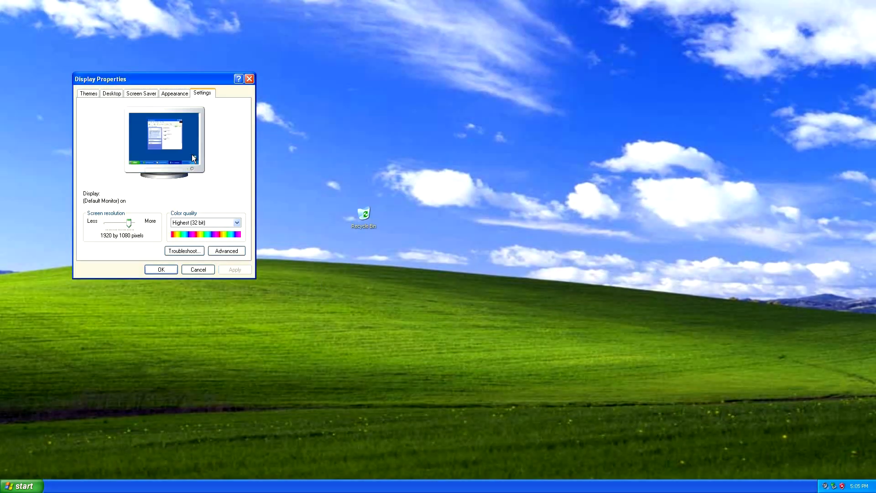
{"action": "left_click", "coordinate": [249, 80]}
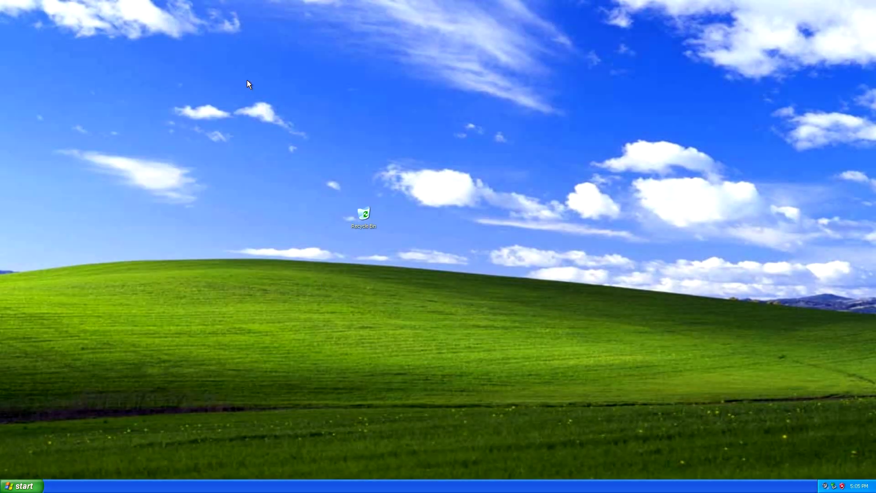
- Release input from the guest and connect the VMware Tools installer CD to the Windows XP virtual machine
{"action": "key", "text": "ctrl+alt"}
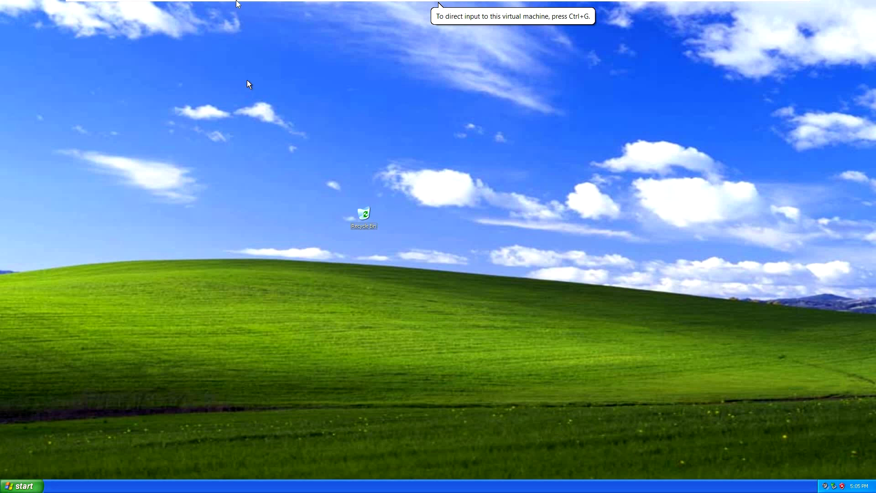
{"action": "left_click", "coordinate": [111, 4]}
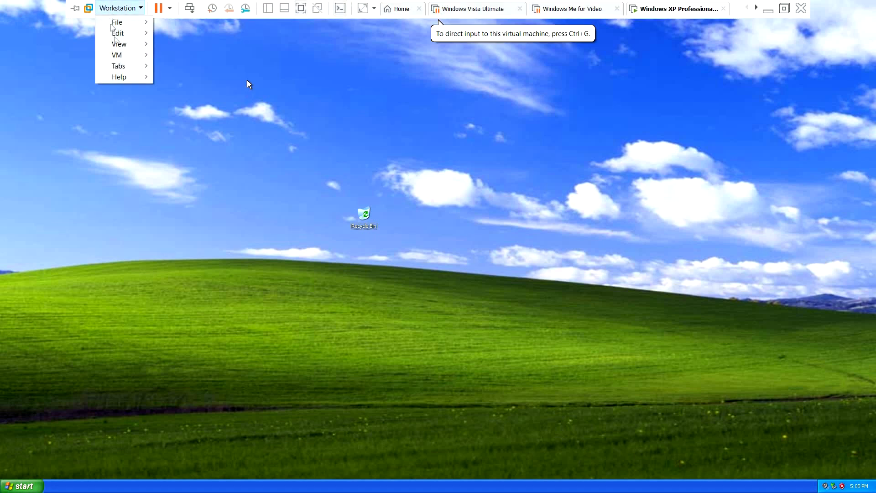
{"action": "mouse_move", "coordinate": [127, 57]}
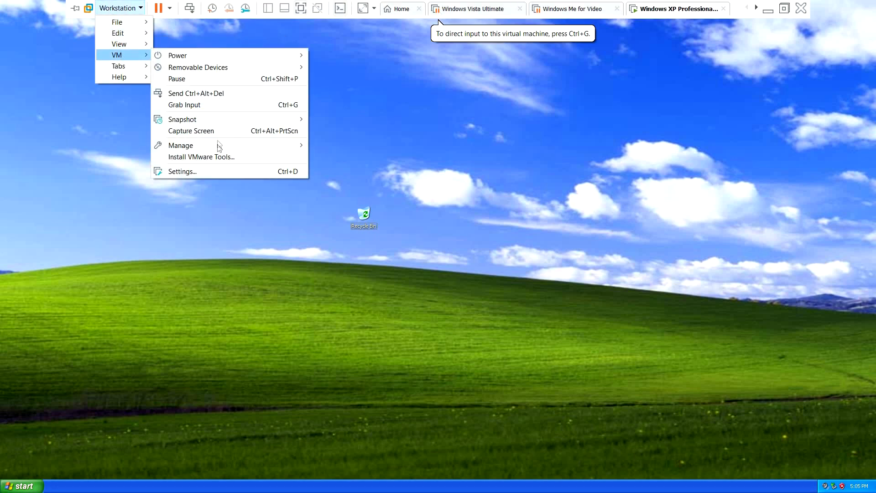
{"action": "left_click", "coordinate": [214, 156]}
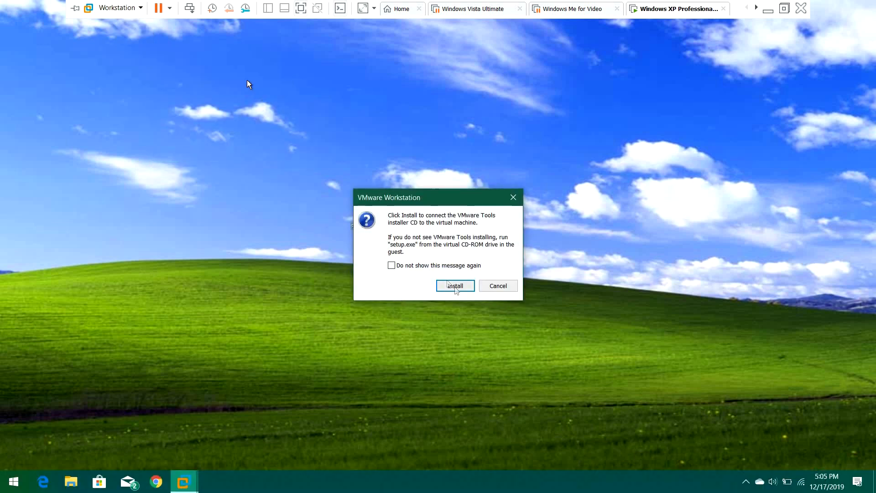
{"action": "left_click", "coordinate": [455, 286]}
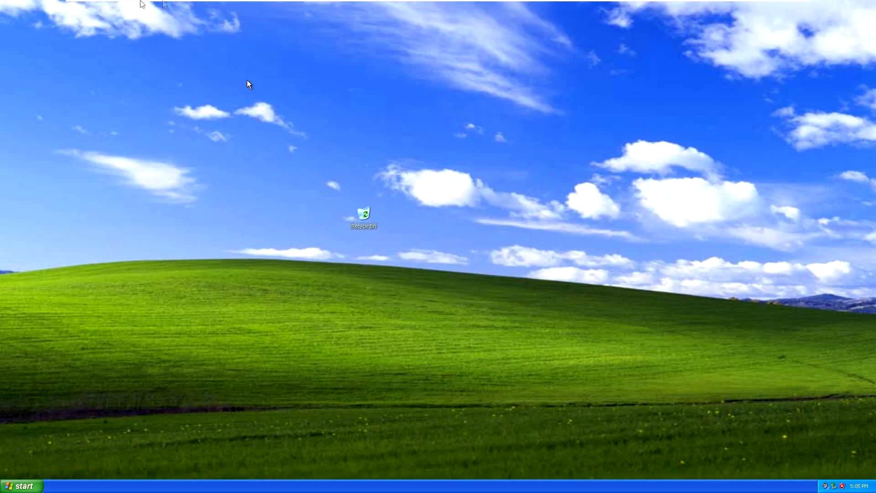
- Return the virtual machine to exclusive mode and move the Recycle Bin to the lower-right corner of the desktop
{"action": "left_click", "coordinate": [117, 4]}
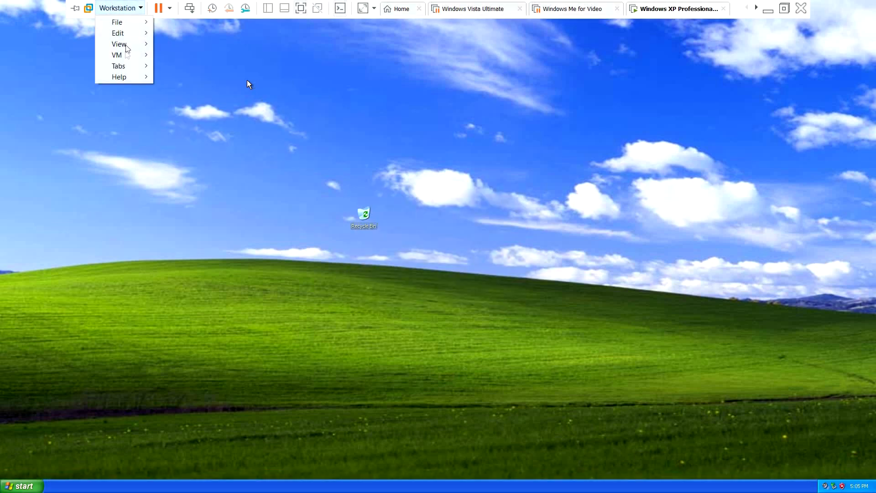
{"action": "mouse_move", "coordinate": [122, 43]}
{"action": "left_click", "coordinate": [192, 55]}
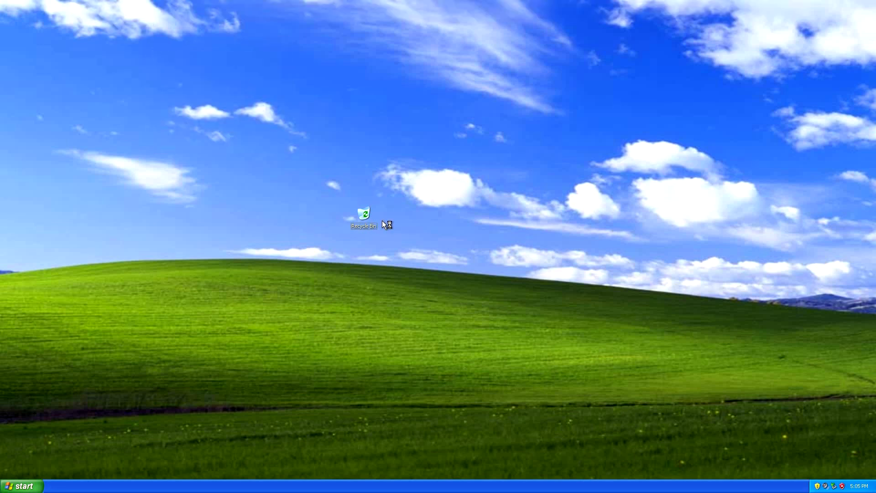
{"action": "left_click_drag", "start_coordinate": [364, 217], "coordinate": [858, 460]}
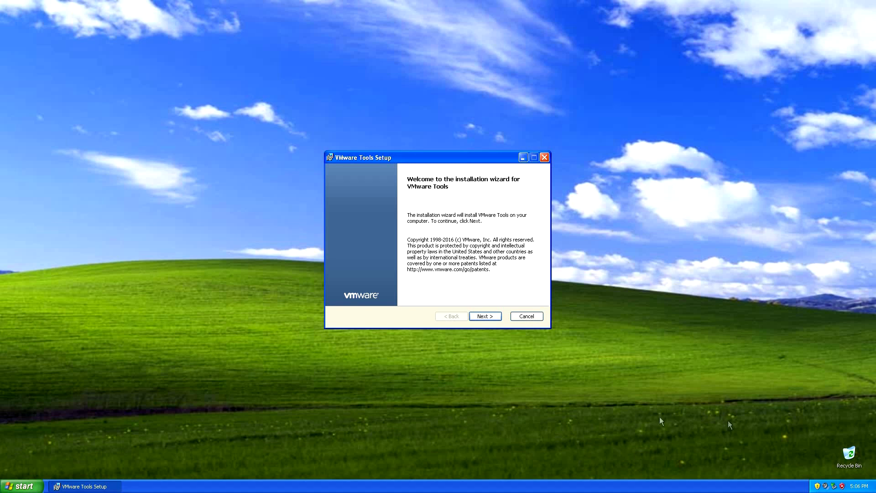
- Install VMware Tools with the Typical setup type, finish the wizard and restart the guest system
{"action": "left_click", "coordinate": [480, 316]}
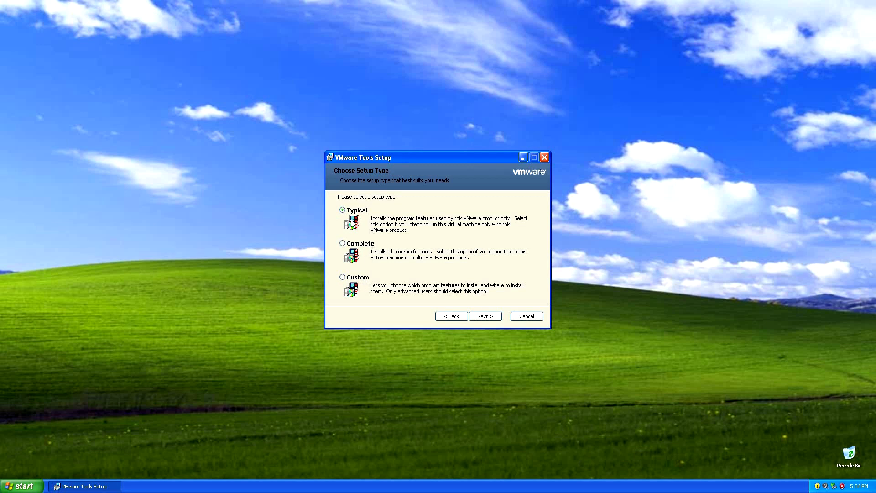
{"action": "left_click", "coordinate": [486, 320]}
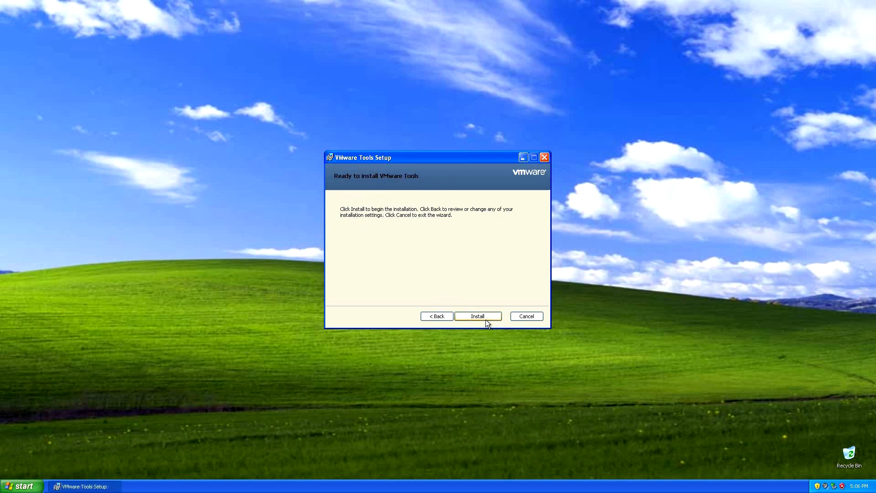
{"action": "left_click", "coordinate": [485, 319]}
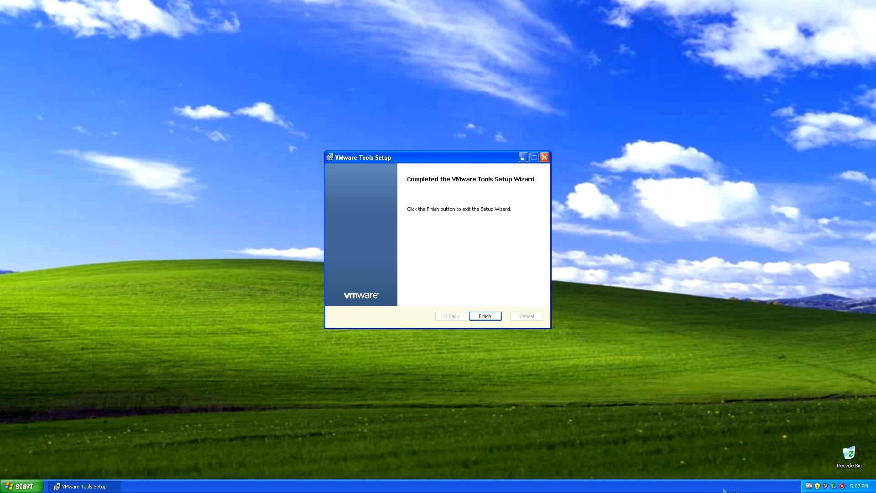
{"action": "left_click", "coordinate": [485, 317]}
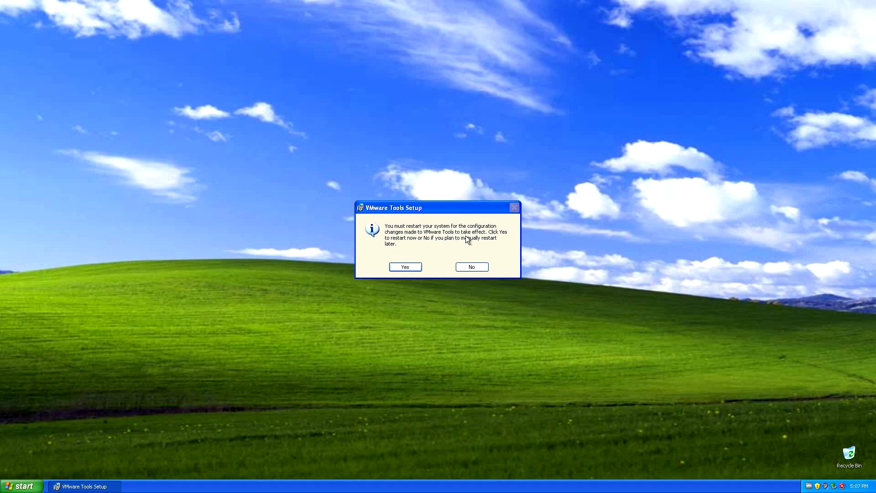
{"action": "left_click", "coordinate": [407, 269]}
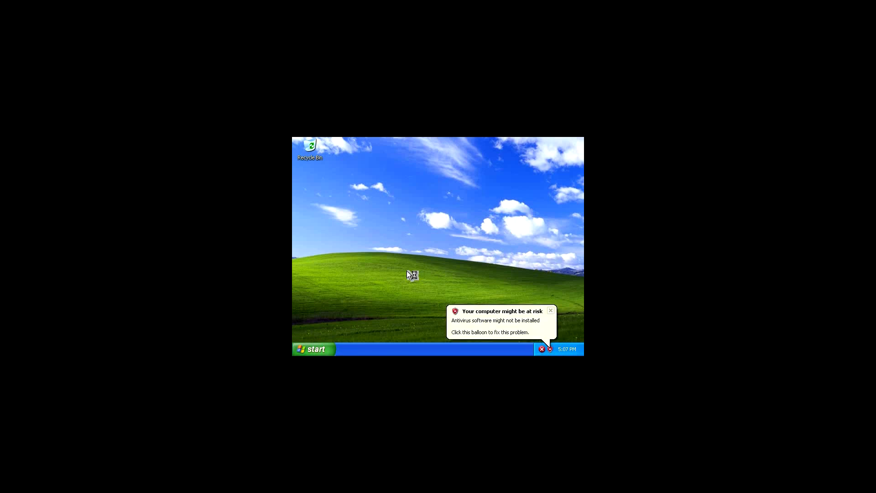
- Switch the restarted virtual machine to exclusive mode and dismiss the antivirus, display settings and Windows XP tour balloons
{"action": "left_click", "coordinate": [551, 310]}
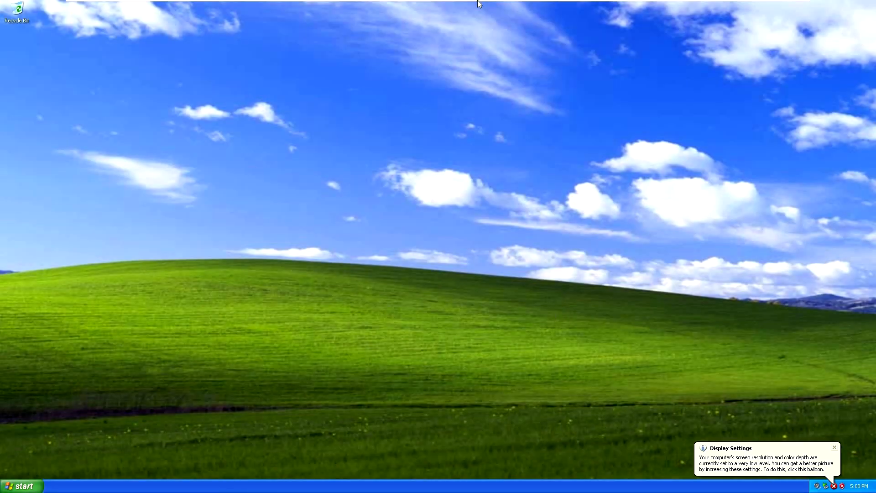
{"action": "mouse_move", "coordinate": [478, 2]}
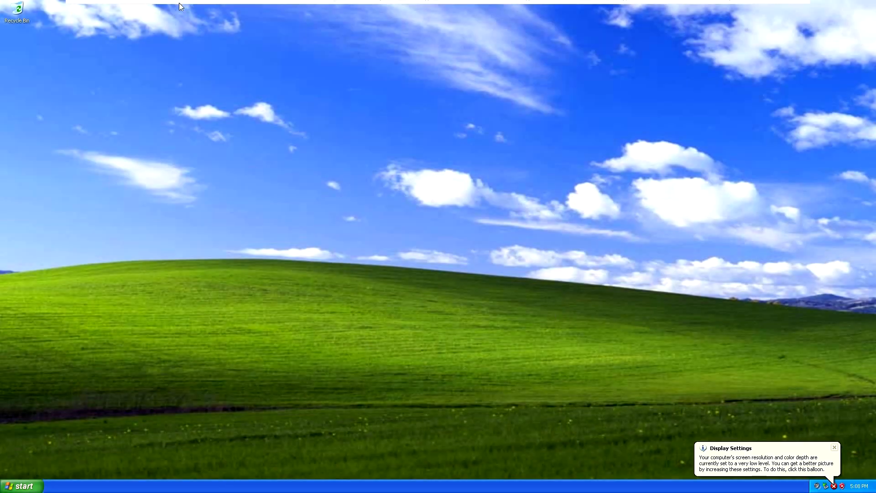
{"action": "left_click", "coordinate": [130, 8]}
{"action": "mouse_move", "coordinate": [148, 49]}
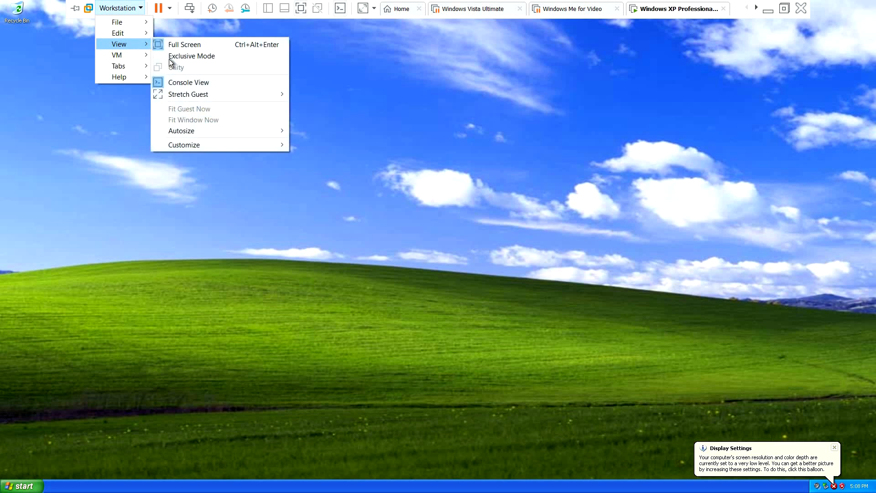
{"action": "left_click", "coordinate": [183, 55]}
{"action": "left_click", "coordinate": [834, 448]}
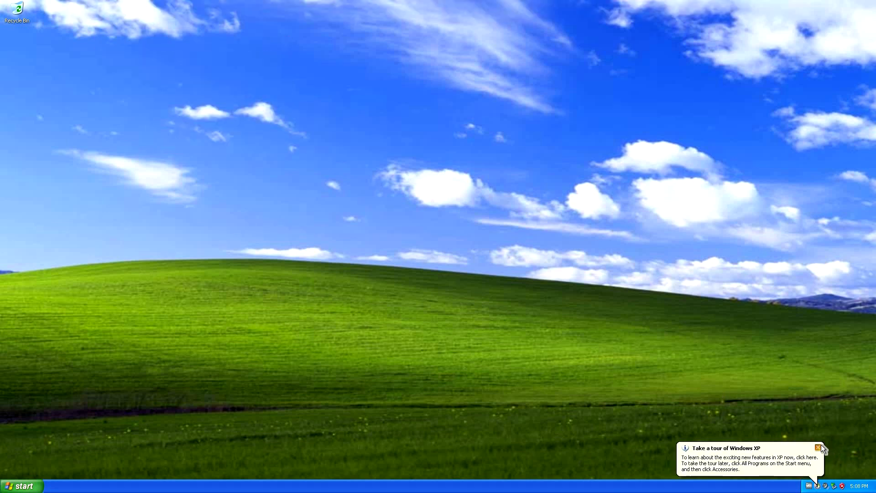
{"action": "left_click", "coordinate": [819, 446]}
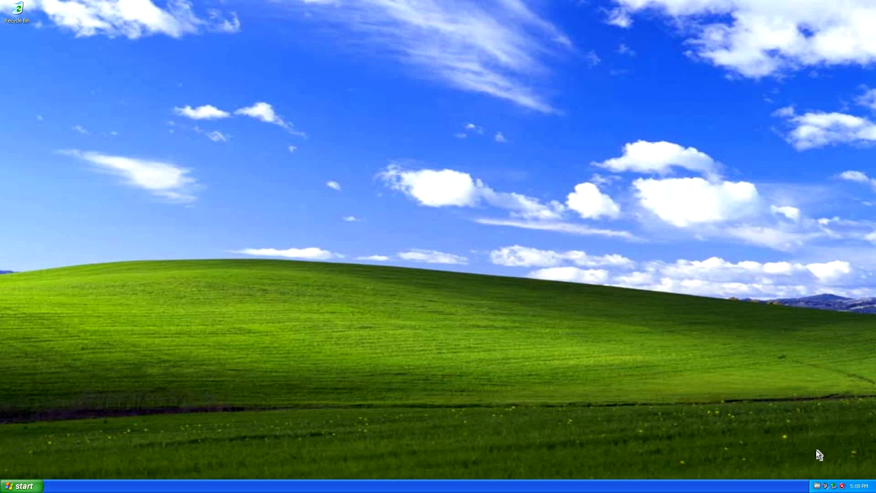